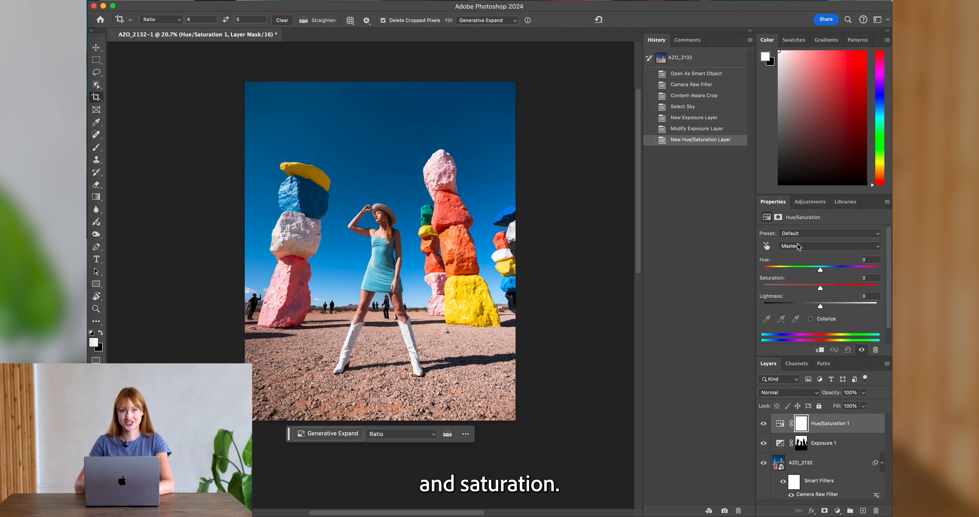
Set the Hue/Saturation layer's hue to -3 and its lightness to +3.
{"action": "left_click", "coordinate": [820, 269]}
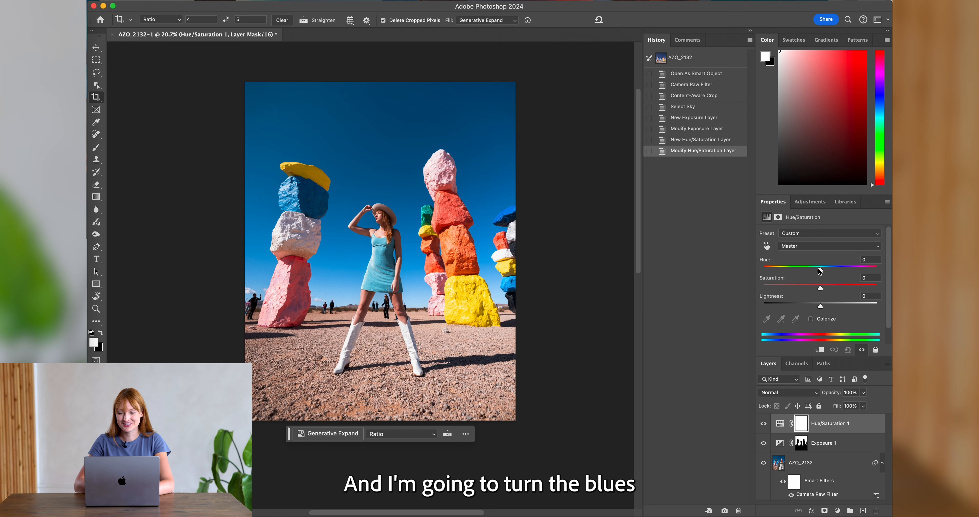
{"action": "left_click_drag", "start_coordinate": [820, 269], "coordinate": [819, 270]}
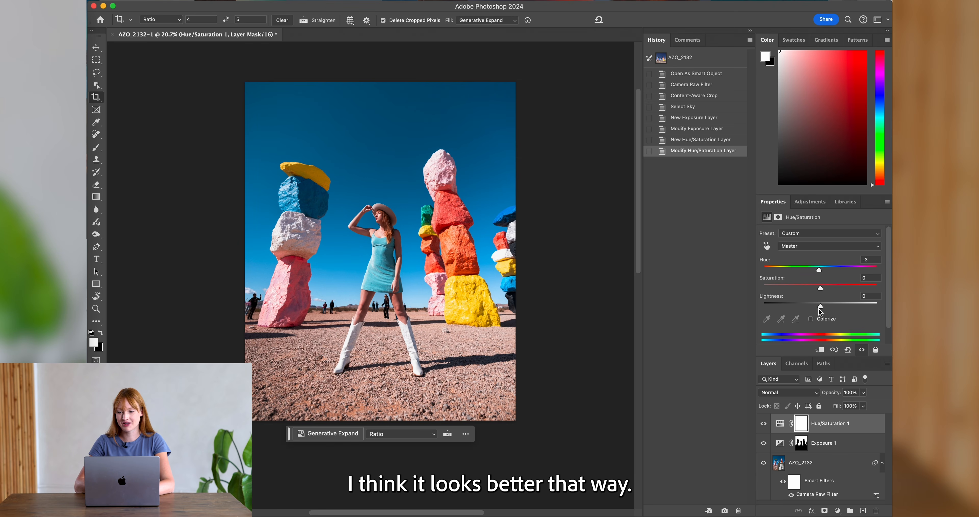
{"action": "left_click_drag", "start_coordinate": [821, 307], "coordinate": [821, 305]}
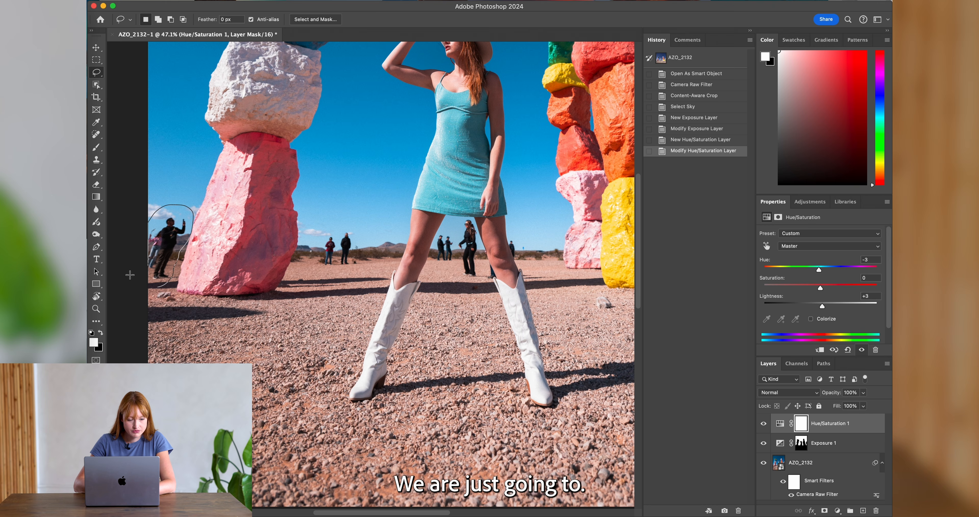
Lasso the groups of tourists in the background beside and between the model's legs as one selection.
{"action": "mouse_move", "coordinate": [130, 275]}
{"action": "left_mouse_down"}
{"action": "mouse_move", "coordinate": [139, 294]}
{"action": "mouse_move", "coordinate": [163, 283]}
{"action": "left_mouse_up"}
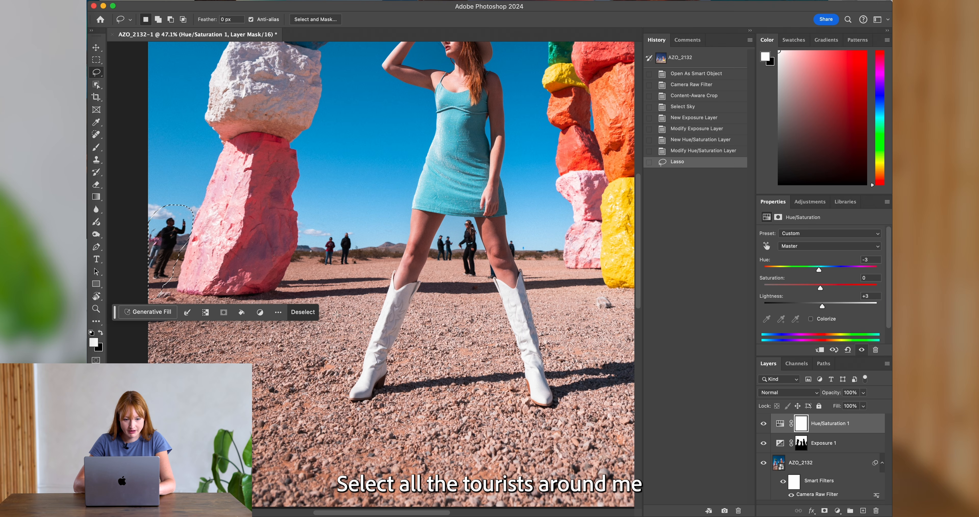
{"action": "mouse_move", "coordinate": [357, 265]}
{"action": "left_mouse_down"}
{"action": "mouse_move", "coordinate": [313, 251]}
{"action": "mouse_move", "coordinate": [358, 262]}
{"action": "left_mouse_up"}
{"action": "mouse_move", "coordinate": [477, 270]}
{"action": "left_mouse_down"}
{"action": "mouse_move", "coordinate": [473, 222]}
{"action": "mouse_move", "coordinate": [467, 278]}
{"action": "mouse_move", "coordinate": [447, 262]}
{"action": "left_mouse_up"}
{"action": "left_click_drag", "start_coordinate": [548, 279], "coordinate": [348, 263]}
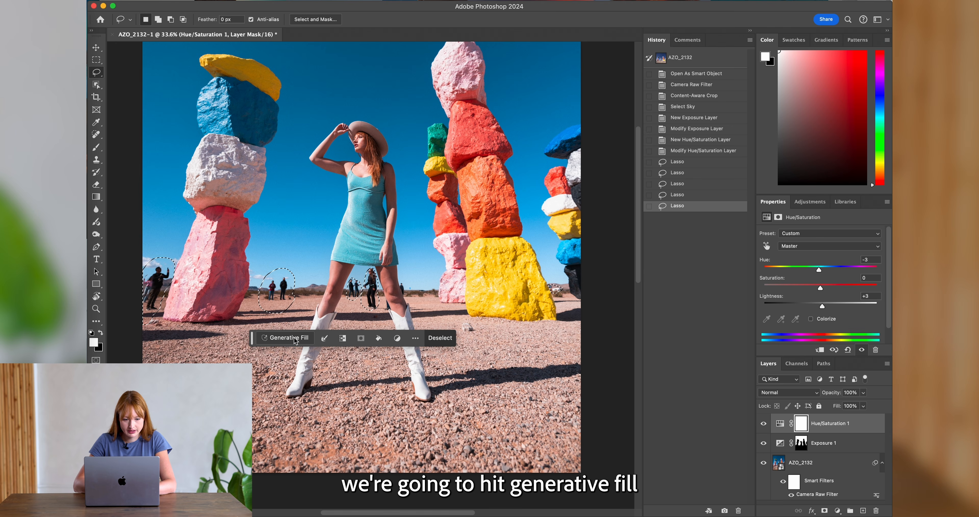
Run Generative Fill on the selected tourists with the prompt "remove people".
{"action": "left_click", "coordinate": [281, 339]}
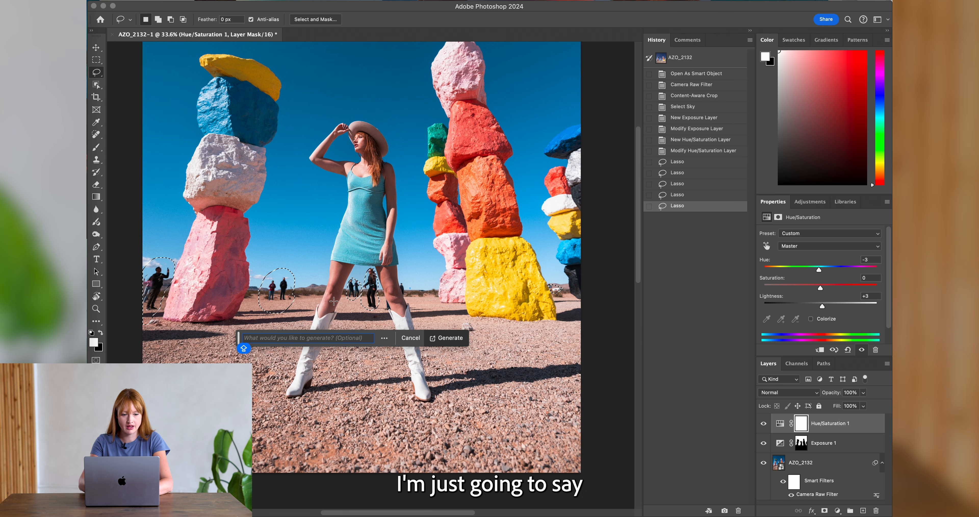
{"action": "type", "text": "remove pe"}
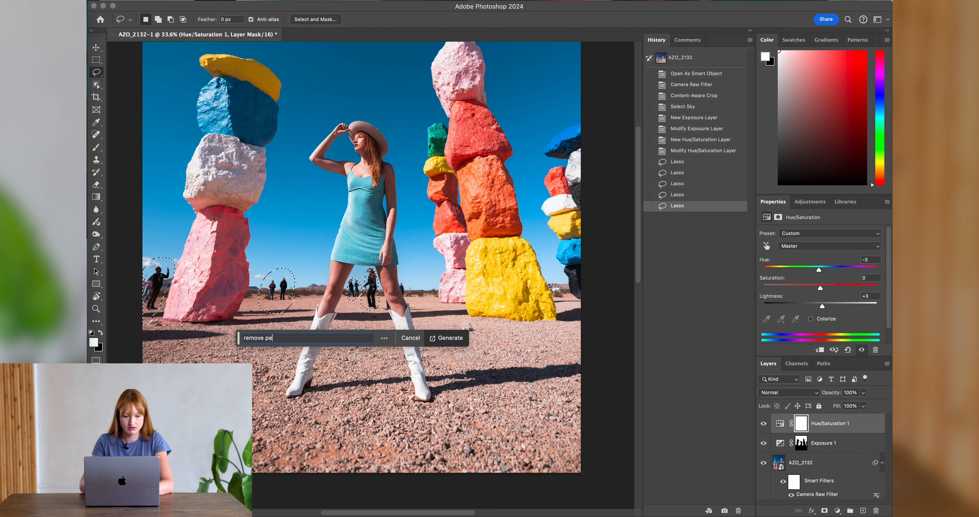
{"action": "type", "text": "ople"}
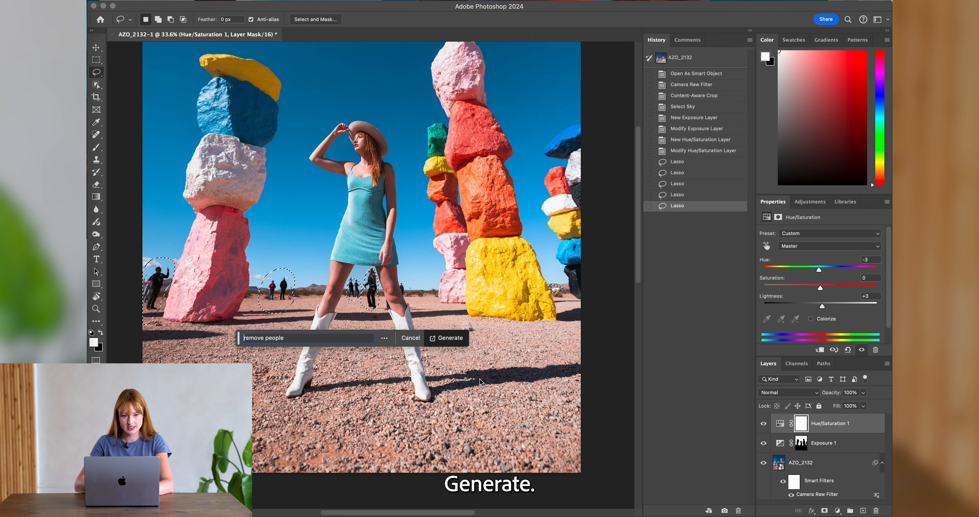
{"action": "key", "text": "Return"}
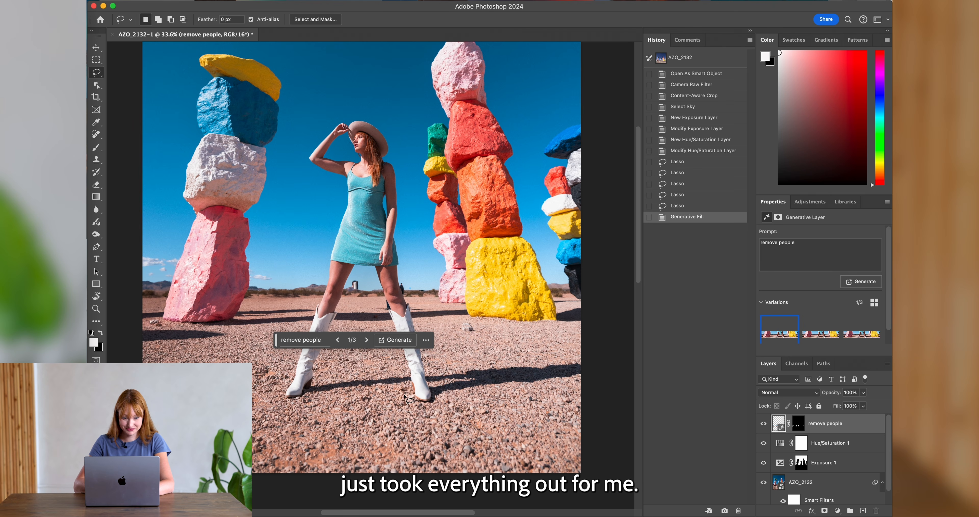
Browse the generated variations, generate another set with the same prompt and keep variation 3.
{"action": "left_click", "coordinate": [364, 340]}
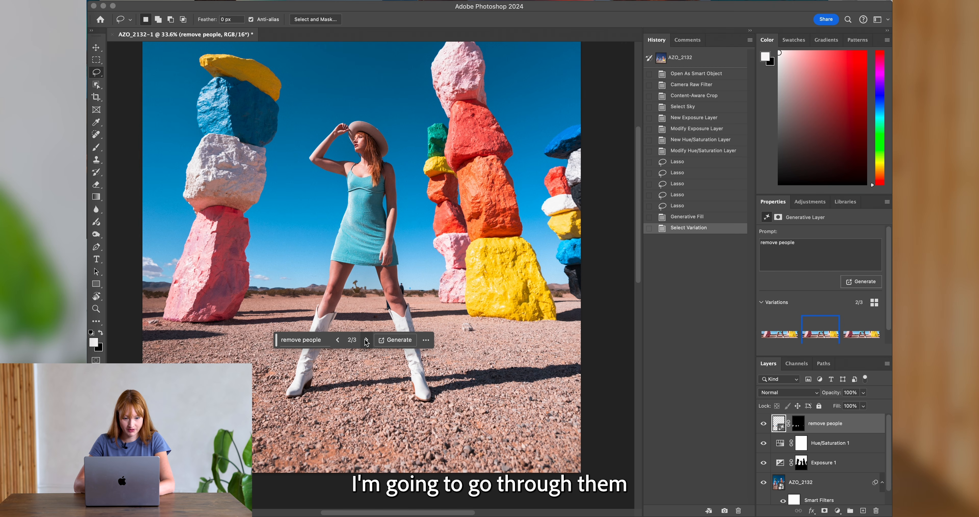
{"action": "left_click", "coordinate": [365, 339]}
{"action": "left_click", "coordinate": [397, 342]}
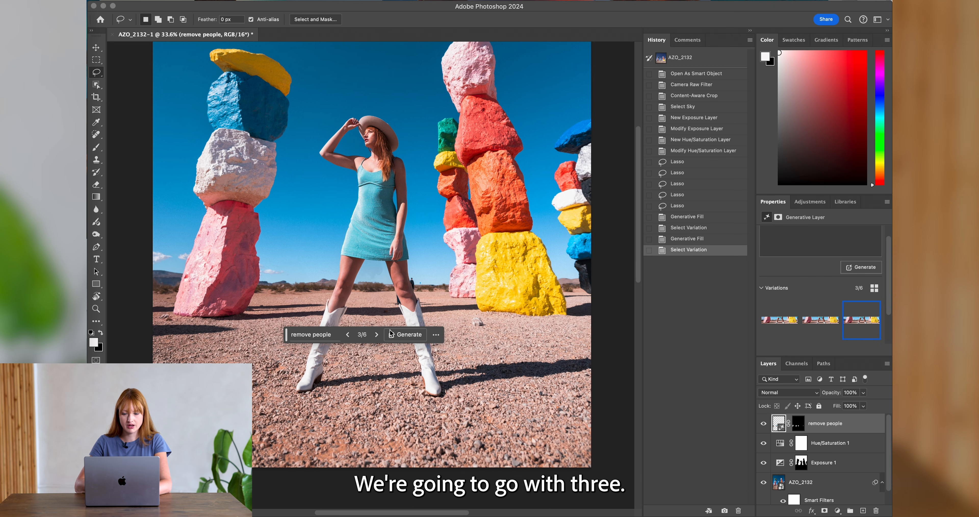
{"action": "scroll", "coordinate": [442, 262], "scroll_direction": "down", "scroll_amount": 2}
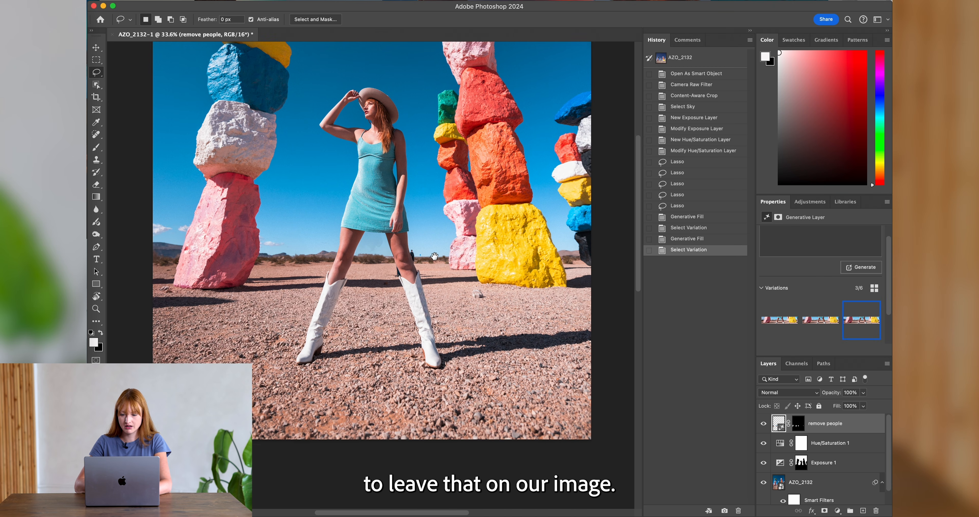
{"action": "scroll", "coordinate": [441, 262], "scroll_direction": "up", "scroll_amount": 3}
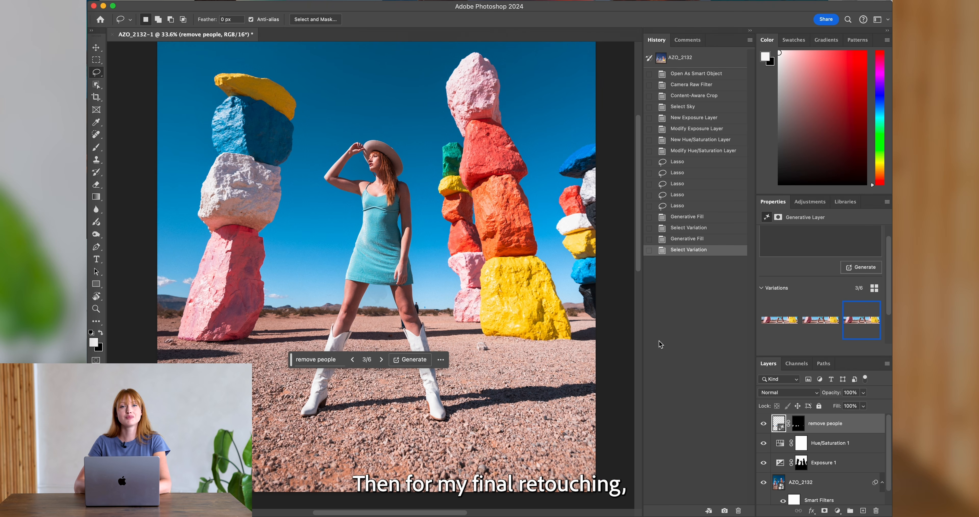
Rasterize the AZO_2132 photo layer and clone-stamp over the remaining tourist beside the model's knee.
{"action": "scroll", "coordinate": [837, 445], "scroll_direction": "down", "scroll_amount": 1}
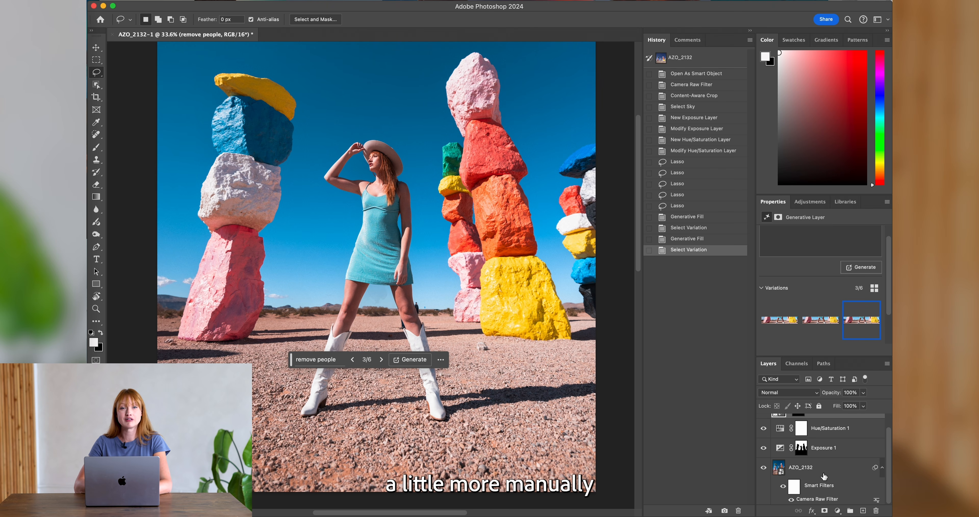
{"action": "left_click", "coordinate": [812, 469]}
{"action": "left_click_drag", "start_coordinate": [462, 357], "coordinate": [439, 334]}
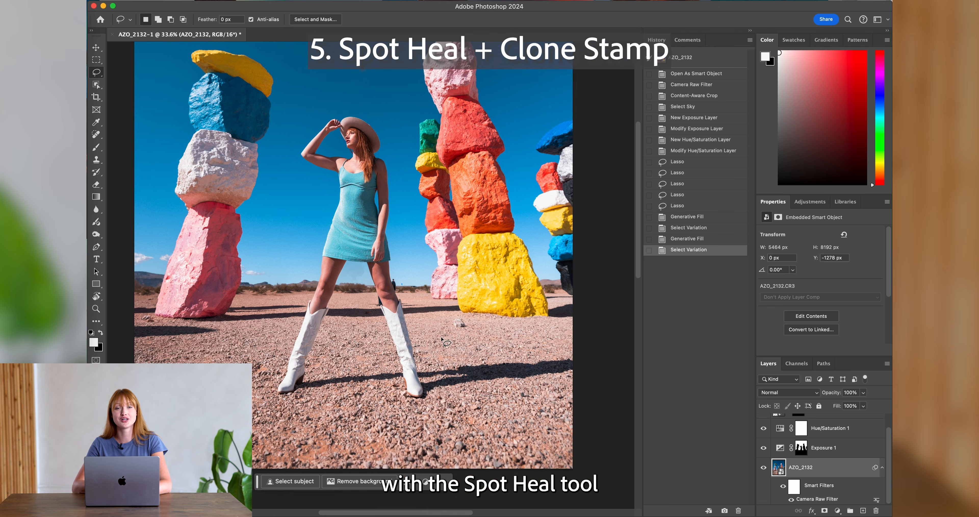
{"action": "scroll", "coordinate": [447, 341], "scroll_direction": "up", "scroll_amount": 4}
{"action": "mouse_move", "coordinate": [522, 341]}
{"action": "left_mouse_down"}
{"action": "mouse_move", "coordinate": [312, 330]}
{"action": "mouse_move", "coordinate": [457, 315]}
{"action": "left_mouse_up"}
{"action": "scroll", "coordinate": [436, 317], "scroll_direction": "up", "scroll_amount": 1}
{"action": "scroll", "coordinate": [437, 316], "scroll_direction": "down", "scroll_amount": 5}
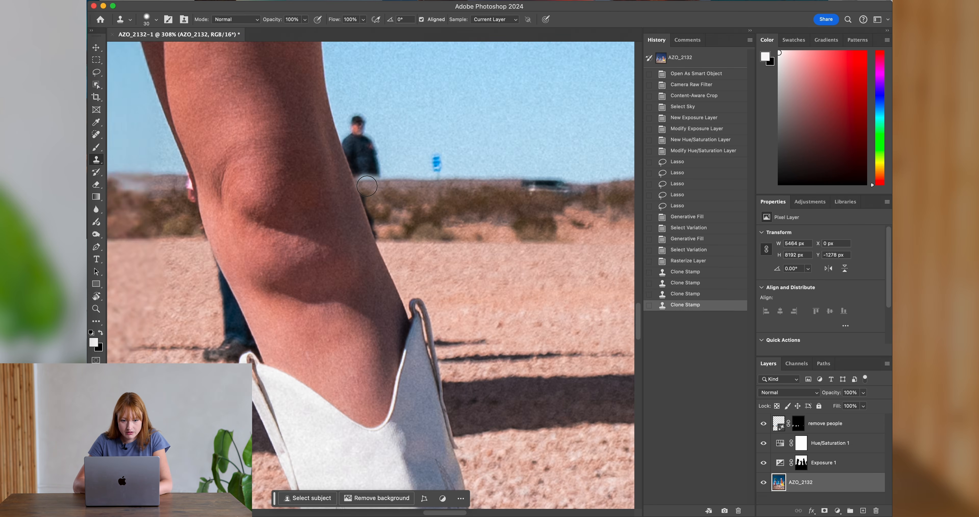
{"action": "left_click_drag", "start_coordinate": [353, 190], "coordinate": [357, 109]}
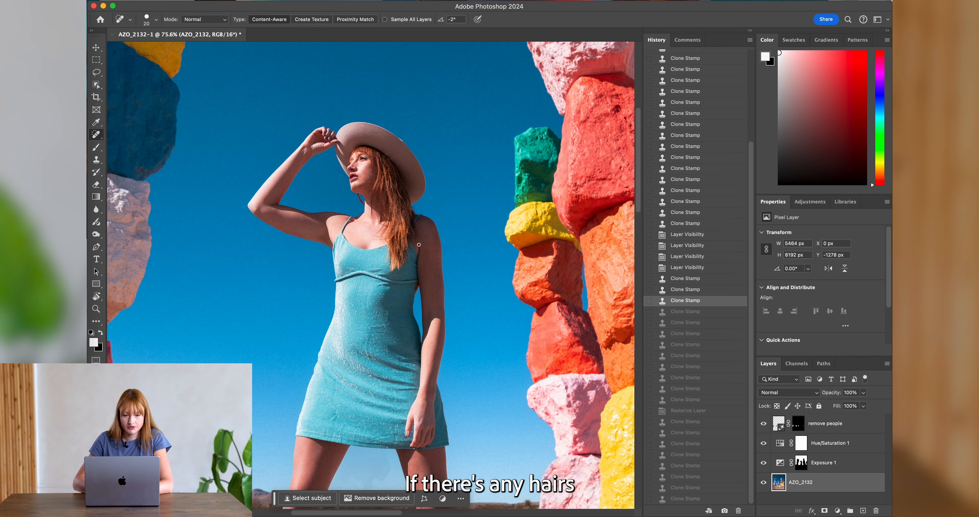
Remove the stray hairs and specks on the underside of the hat brim with the Spot Healing Brush.
{"action": "scroll", "coordinate": [380, 142], "scroll_direction": "up", "scroll_amount": 5}
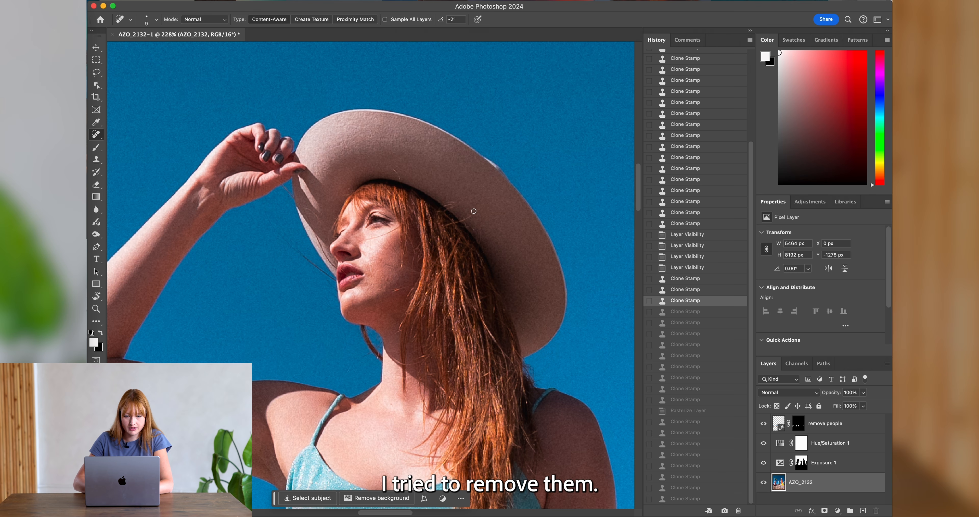
{"action": "left_click", "coordinate": [471, 214]}
{"action": "left_click", "coordinate": [470, 224]}
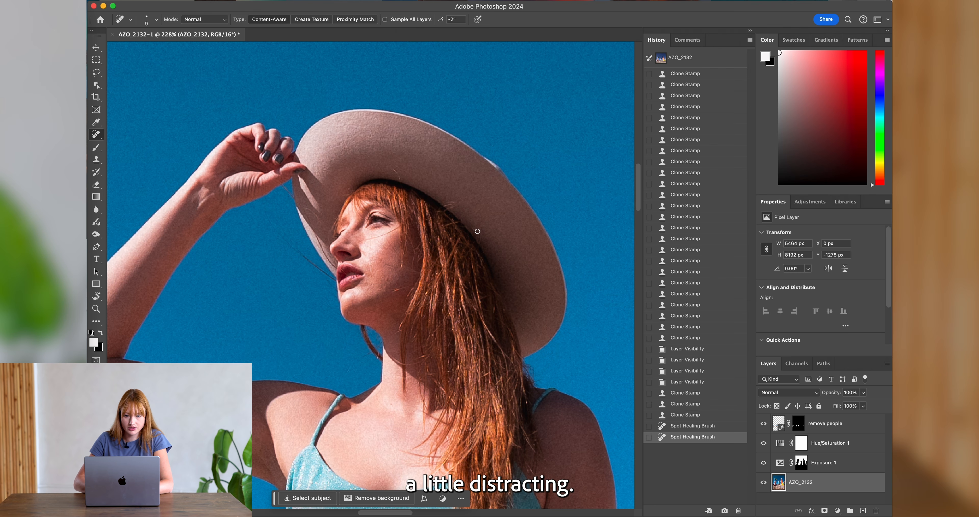
{"action": "left_click", "coordinate": [475, 233]}
{"action": "left_click", "coordinate": [461, 220]}
{"action": "left_click", "coordinate": [454, 206]}
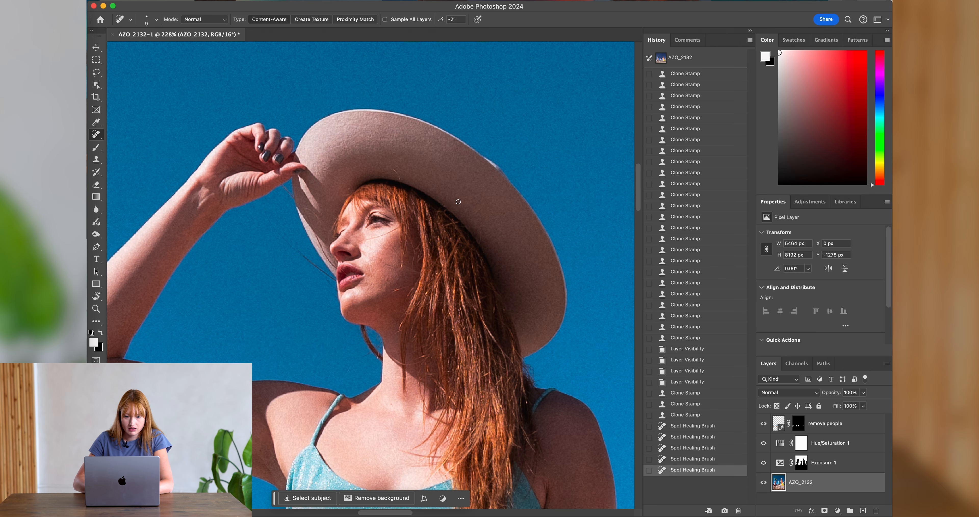
{"action": "left_click", "coordinate": [396, 173]}
{"action": "left_click", "coordinate": [344, 192]}
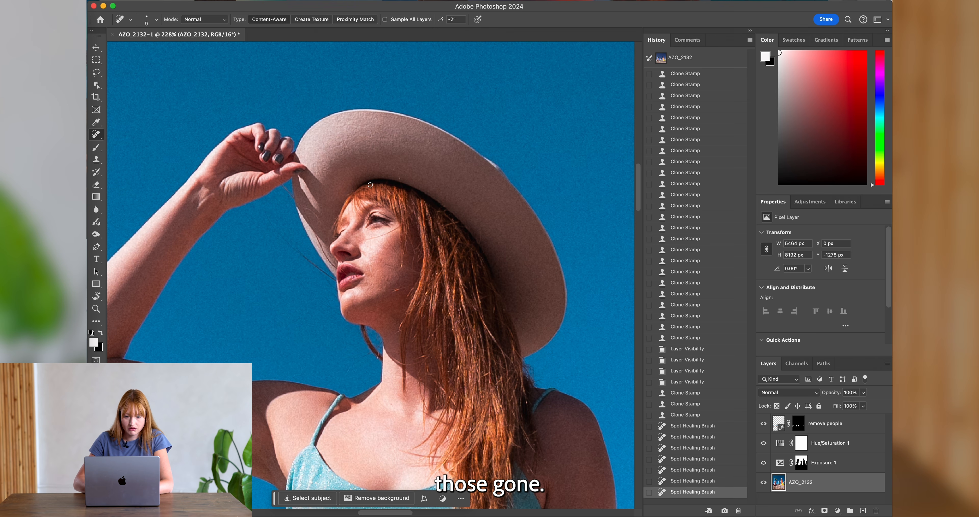
{"action": "left_click", "coordinate": [398, 177]}
Spot-heal the loose hair strands against the sky in front of the face and along the hat's front edge.
{"action": "scroll", "coordinate": [398, 178], "scroll_direction": "down", "scroll_amount": 2}
{"action": "scroll", "coordinate": [398, 178], "scroll_direction": "left", "scroll_amount": 2}
{"action": "scroll", "coordinate": [393, 205], "scroll_direction": "up", "scroll_amount": 3}
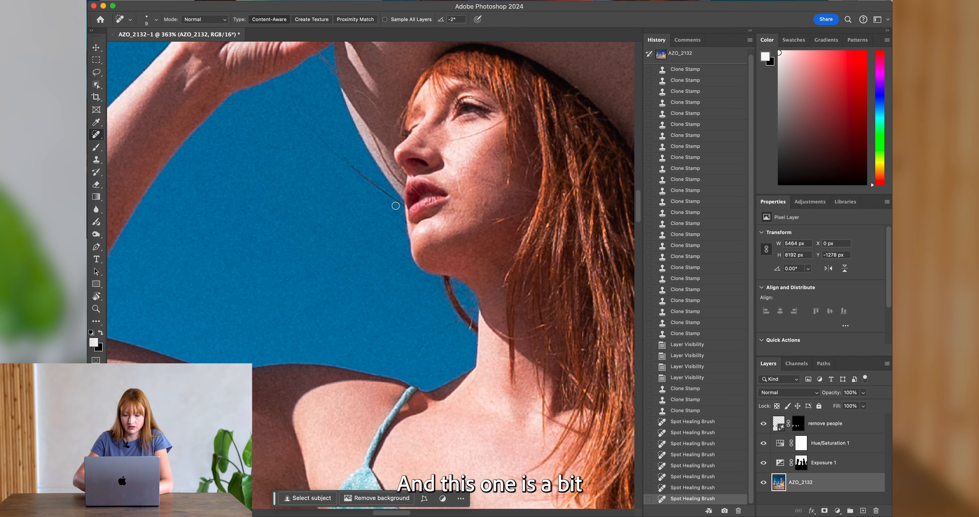
{"action": "mouse_move", "coordinate": [396, 199]}
{"action": "left_mouse_down"}
{"action": "mouse_move", "coordinate": [329, 151]}
{"action": "mouse_move", "coordinate": [291, 93]}
{"action": "left_mouse_up"}
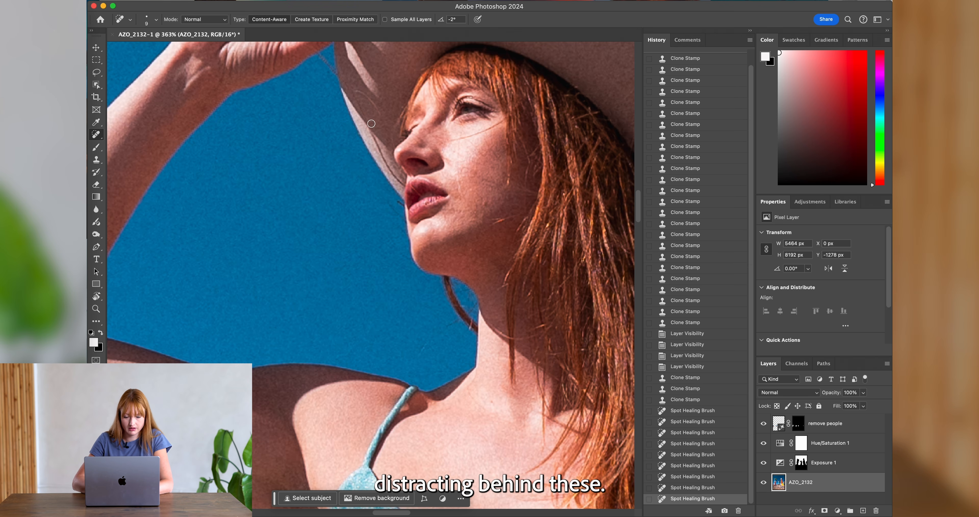
{"action": "left_click_drag", "start_coordinate": [355, 88], "coordinate": [355, 88]}
{"action": "left_click_drag", "start_coordinate": [363, 104], "coordinate": [348, 78]}
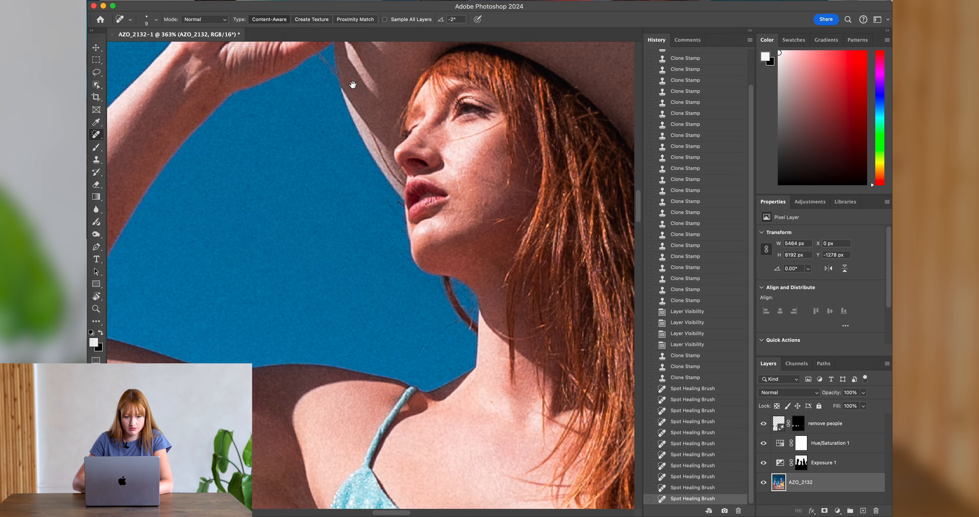
Heal the remaining stray strands along the hat brim's edge just below the model's raised hand.
{"action": "scroll", "coordinate": [352, 85], "scroll_direction": "up", "scroll_amount": 3}
{"action": "scroll", "coordinate": [352, 85], "scroll_direction": "left", "scroll_amount": 1}
{"action": "left_click_drag", "start_coordinate": [353, 123], "coordinate": [363, 140]}
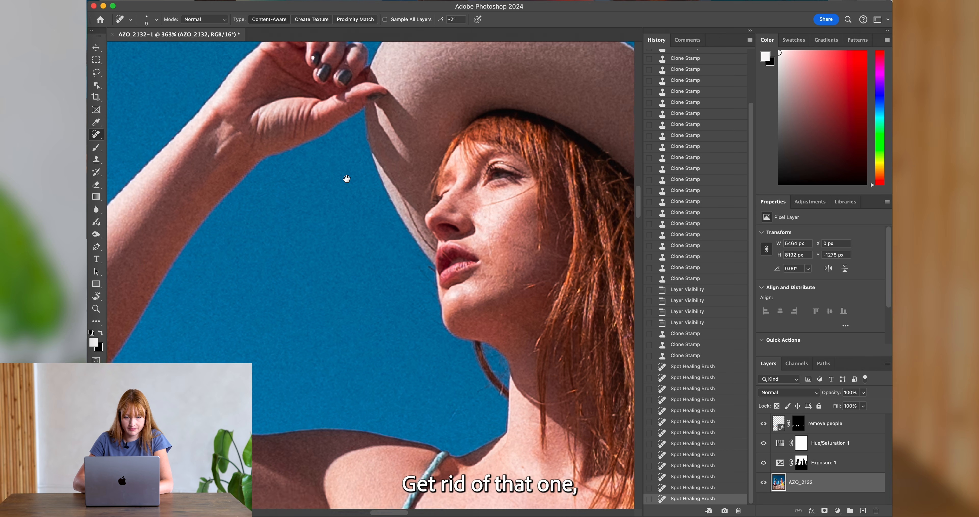
{"action": "scroll", "coordinate": [346, 178], "scroll_direction": "down", "scroll_amount": 3}
{"action": "scroll", "coordinate": [347, 178], "scroll_direction": "right", "scroll_amount": 2}
{"action": "left_click", "coordinate": [367, 164]}
Reduce the Spot Healing Brush to size 7 and remove the fine hairs crossing the model's cheek.
{"action": "scroll", "coordinate": [444, 164], "scroll_direction": "up", "scroll_amount": 4}
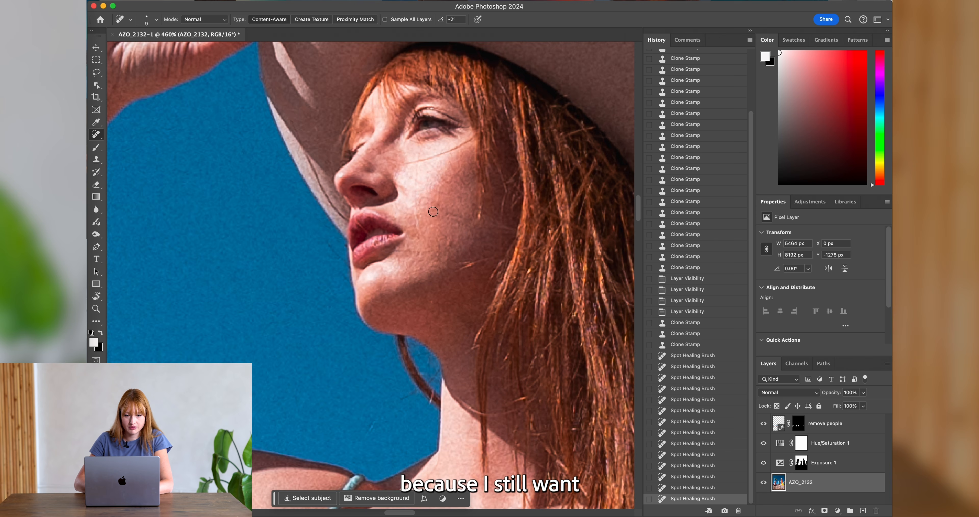
{"action": "key", "text": "bracketleft"}
{"action": "key", "text": "bracketleft"}
{"action": "left_click_drag", "start_coordinate": [402, 164], "coordinate": [466, 143]}
{"action": "mouse_move", "coordinate": [432, 160]}
{"action": "left_mouse_down"}
{"action": "mouse_move", "coordinate": [433, 216]}
{"action": "mouse_move", "coordinate": [418, 194]}
{"action": "mouse_move", "coordinate": [393, 238]}
{"action": "left_mouse_up"}
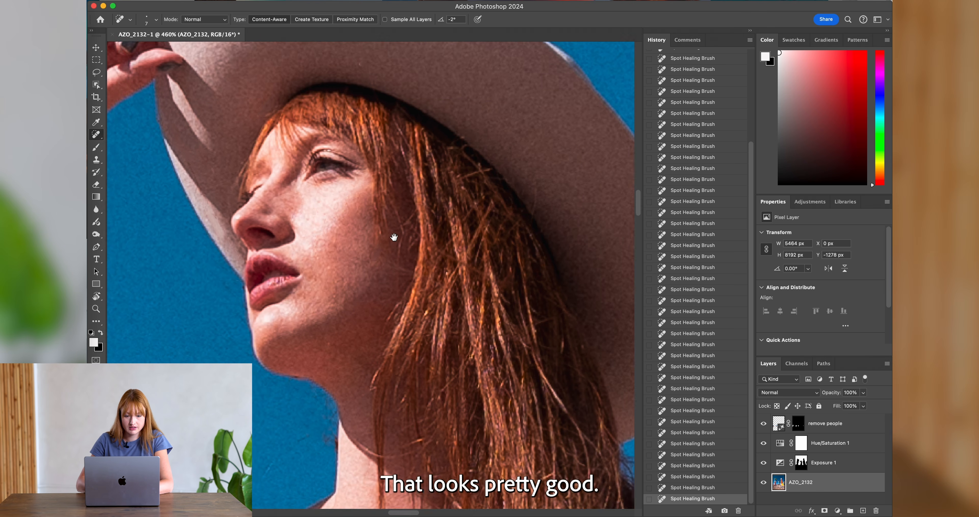
Spot-heal the distracting marks on the turquoise dress, enlarging the brush to size 15 for the skirt.
{"action": "scroll", "coordinate": [448, 161], "scroll_direction": "down", "scroll_amount": 8}
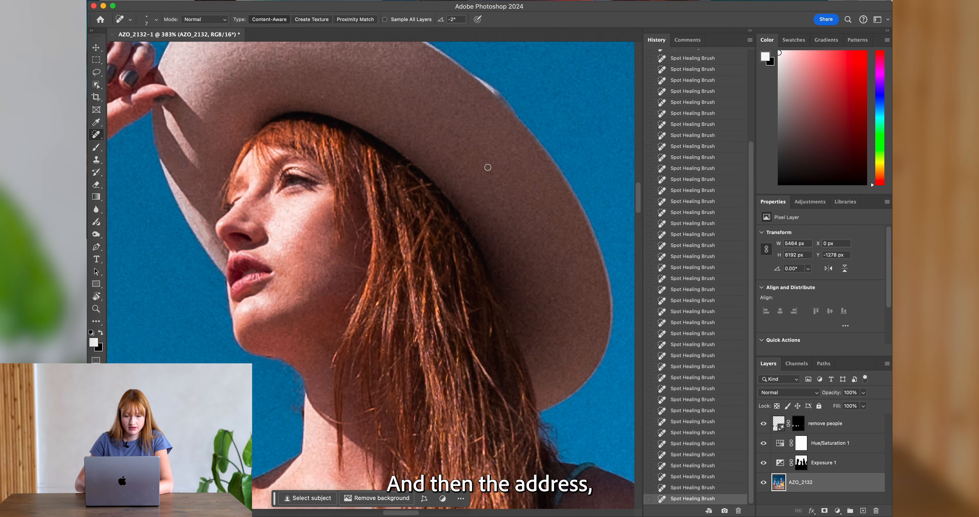
{"action": "left_click_drag", "start_coordinate": [457, 276], "coordinate": [496, 83]}
{"action": "mouse_move", "coordinate": [466, 259]}
{"action": "left_mouse_down"}
{"action": "mouse_move", "coordinate": [486, 97]}
{"action": "mouse_move", "coordinate": [470, 241]}
{"action": "left_mouse_up"}
{"action": "scroll", "coordinate": [470, 248], "scroll_direction": "up", "scroll_amount": 1}
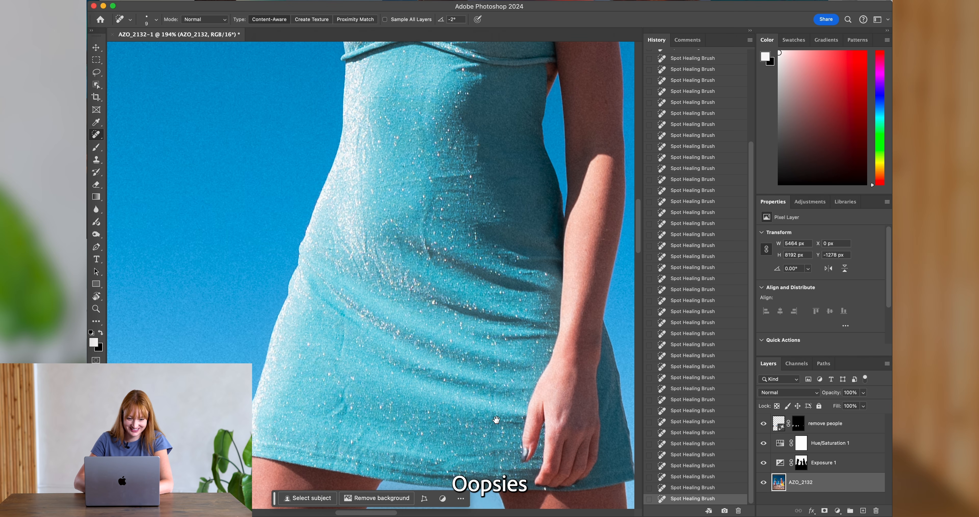
{"action": "left_click_drag", "start_coordinate": [496, 420], "coordinate": [497, 403]}
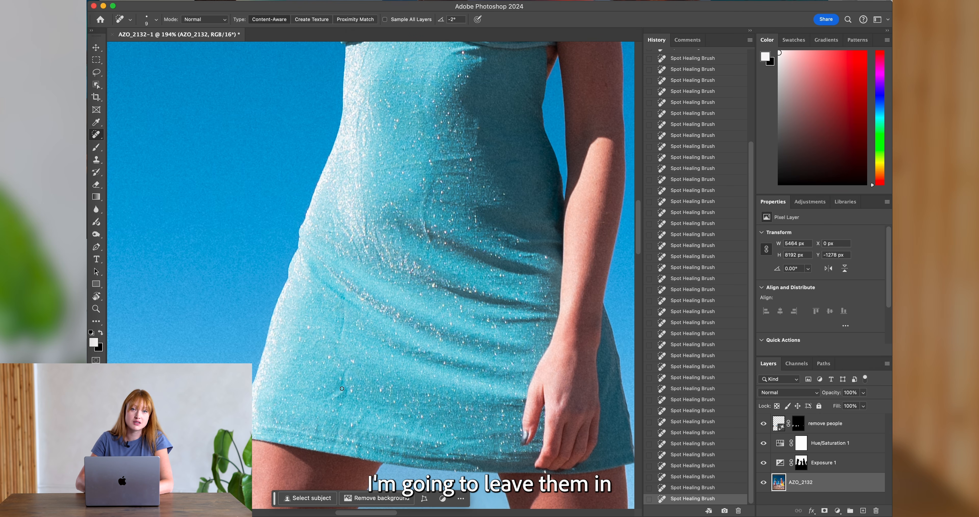
{"action": "left_click_drag", "start_coordinate": [331, 395], "coordinate": [350, 364]}
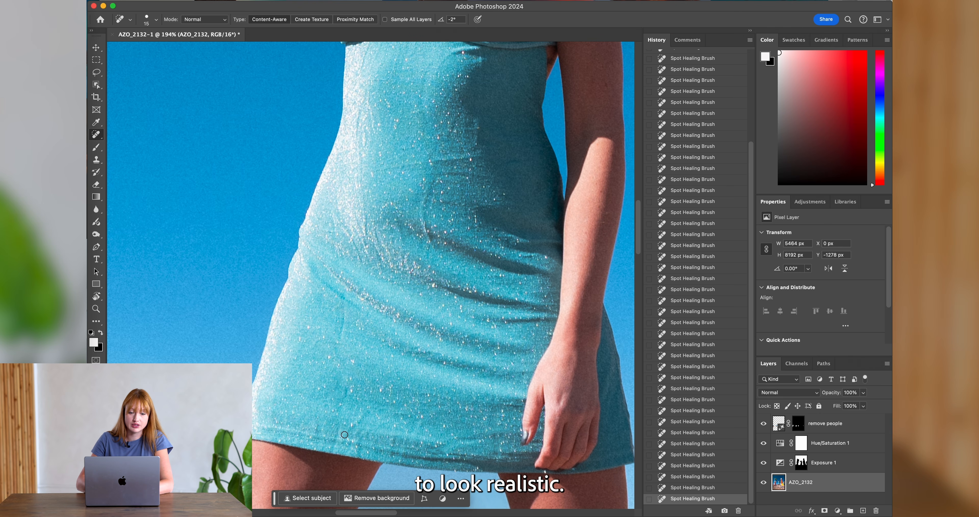
{"action": "scroll", "coordinate": [359, 129], "scroll_direction": "right", "scroll_amount": 3}
{"action": "scroll", "coordinate": [360, 128], "scroll_direction": "up", "scroll_amount": 2}
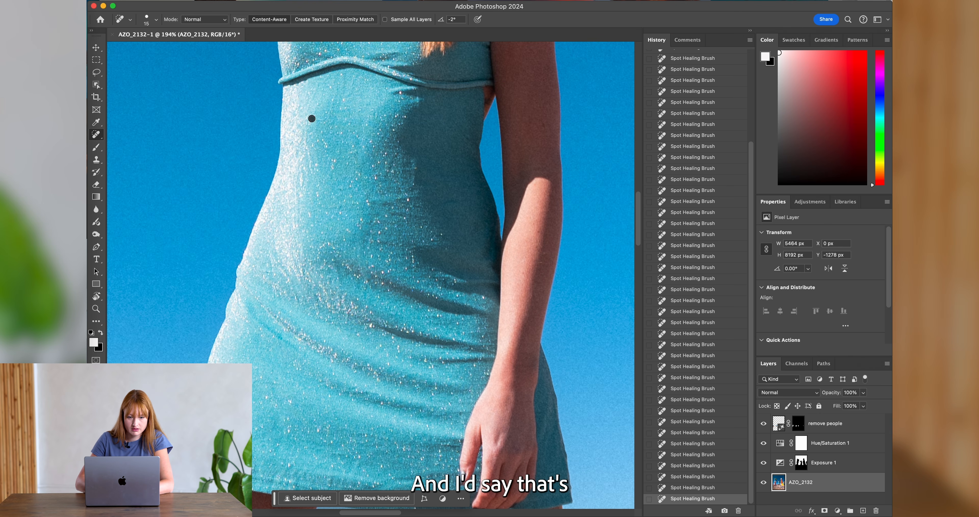
{"action": "scroll", "coordinate": [444, 181], "scroll_direction": "down", "scroll_amount": 8}
{"action": "scroll", "coordinate": [446, 286], "scroll_direction": "up", "scroll_amount": 3}
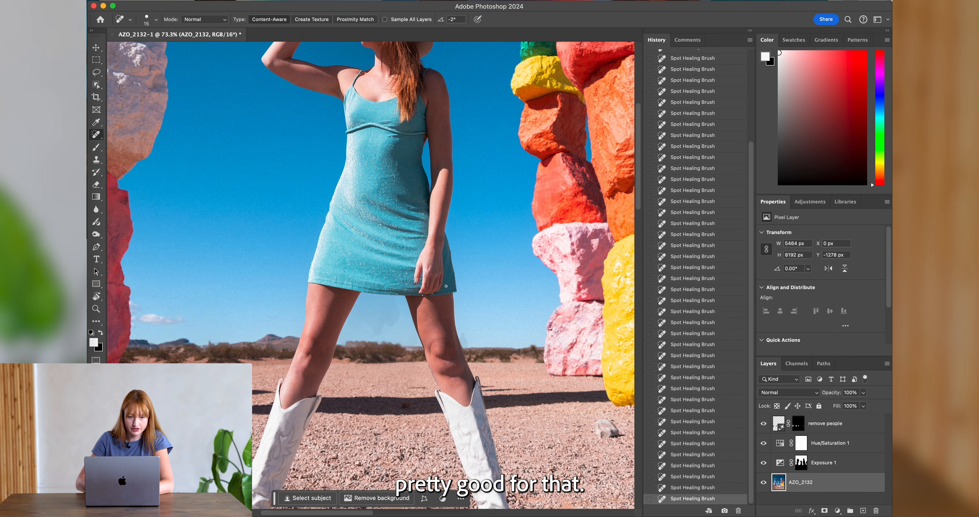
{"action": "scroll", "coordinate": [446, 286], "scroll_direction": "down", "scroll_amount": 5}
{"action": "left_click_drag", "start_coordinate": [446, 285], "coordinate": [491, 274]}
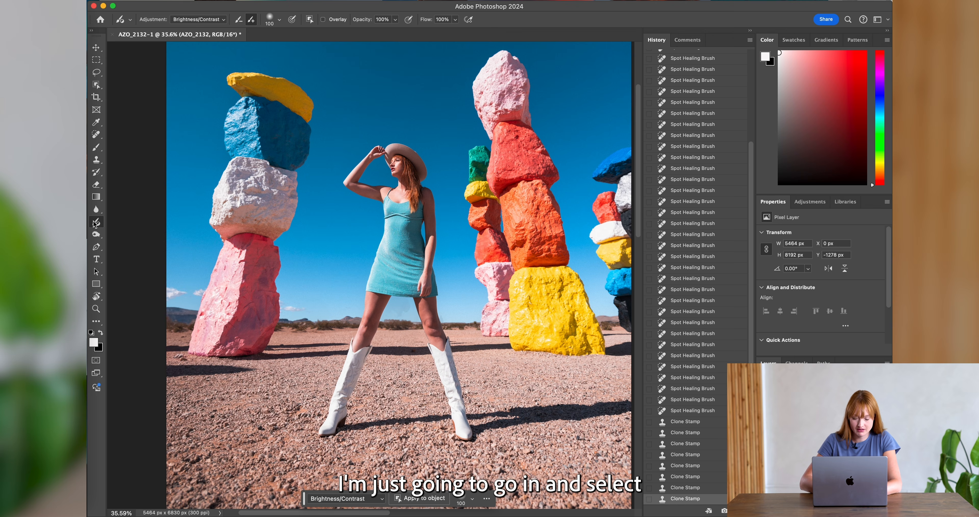
Paint a Brightness/Contrast adjustment over the model's lowered arm and raised arm with the Adjustment Brush.
{"action": "mouse_move", "coordinate": [486, 327]}
{"action": "left_mouse_down"}
{"action": "mouse_move", "coordinate": [435, 309]}
{"action": "mouse_move", "coordinate": [458, 350]}
{"action": "left_mouse_up"}
{"action": "scroll", "coordinate": [429, 302], "scroll_direction": "up", "scroll_amount": 3}
{"action": "scroll", "coordinate": [449, 325], "scroll_direction": "up", "scroll_amount": 2}
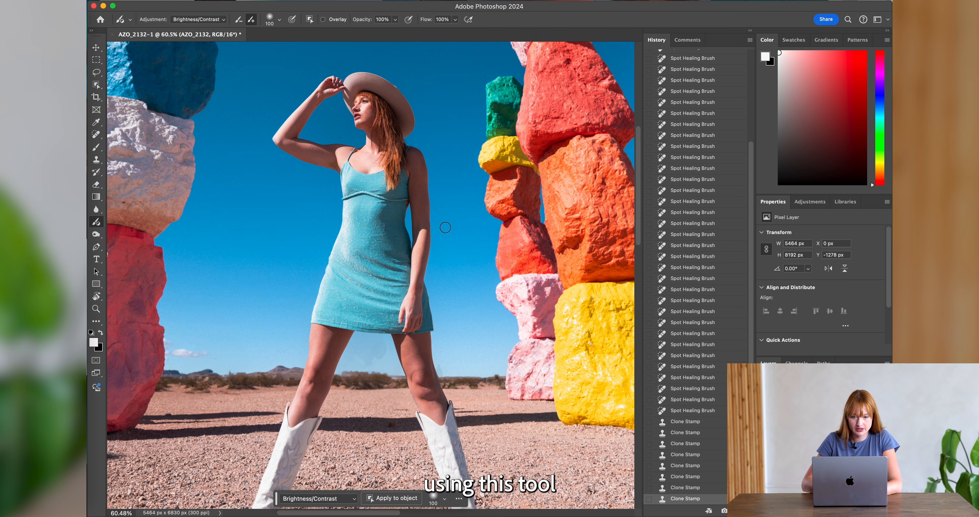
{"action": "left_click_drag", "start_coordinate": [420, 266], "coordinate": [419, 253]}
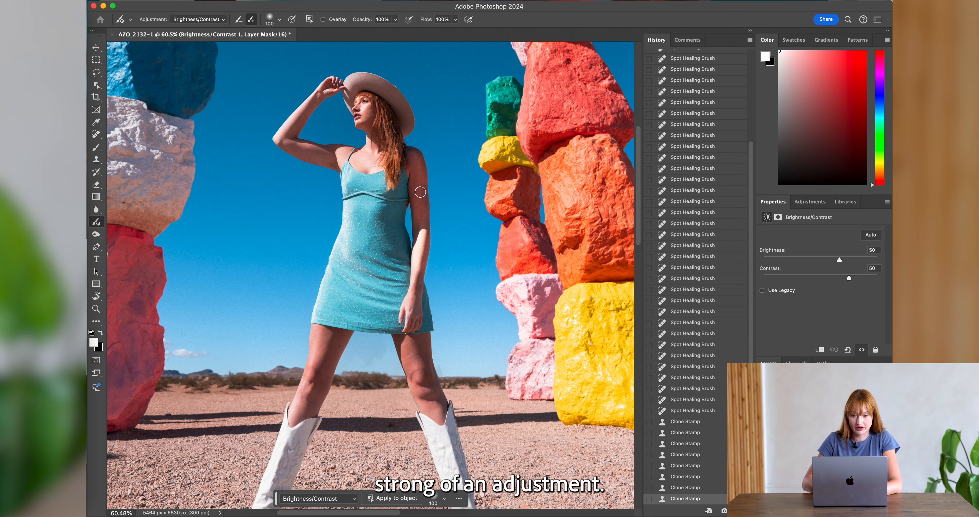
{"action": "left_click_drag", "start_coordinate": [424, 228], "coordinate": [411, 298]}
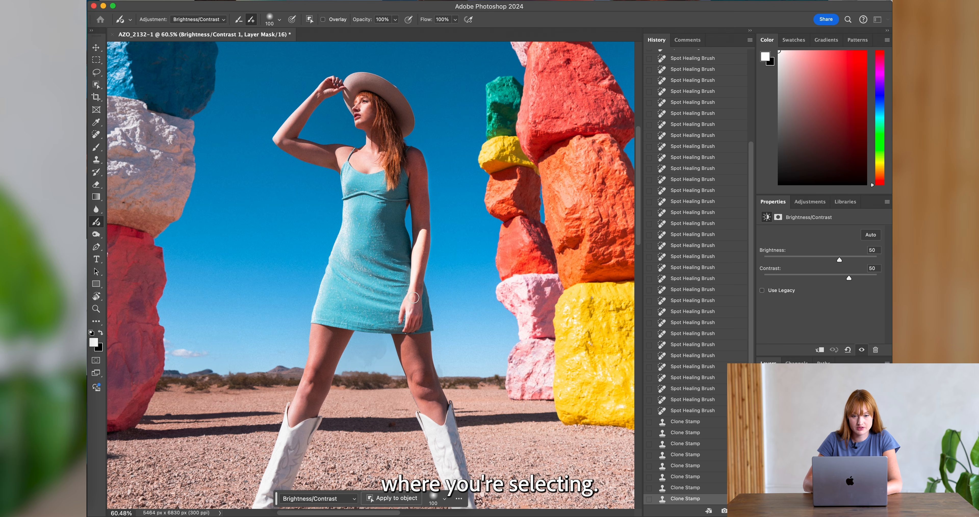
{"action": "mouse_move", "coordinate": [356, 158]}
{"action": "left_mouse_down"}
{"action": "mouse_move", "coordinate": [370, 139]}
{"action": "mouse_move", "coordinate": [360, 116]}
{"action": "mouse_move", "coordinate": [340, 152]}
{"action": "mouse_move", "coordinate": [299, 152]}
{"action": "mouse_move", "coordinate": [288, 141]}
{"action": "mouse_move", "coordinate": [329, 84]}
{"action": "left_mouse_up"}
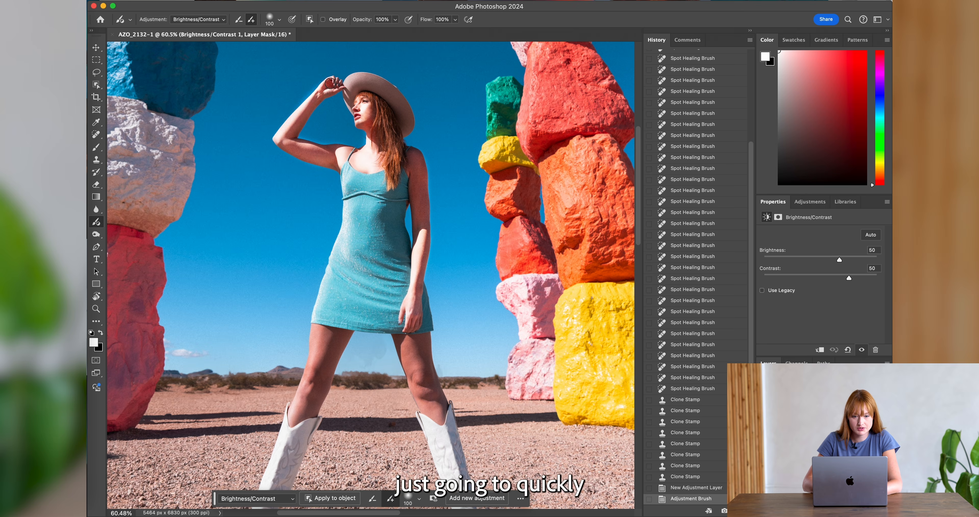
Extend the painted Brightness/Contrast adjustment over the bare skin of both of the model's legs.
{"action": "scroll", "coordinate": [330, 152], "scroll_direction": "down", "scroll_amount": 4}
{"action": "mouse_move", "coordinate": [317, 276]}
{"action": "left_mouse_down"}
{"action": "mouse_move", "coordinate": [338, 234]}
{"action": "mouse_move", "coordinate": [319, 254]}
{"action": "mouse_move", "coordinate": [310, 304]}
{"action": "left_mouse_up"}
{"action": "scroll", "coordinate": [377, 300], "scroll_direction": "right", "scroll_amount": 2}
{"action": "mouse_move", "coordinate": [377, 300]}
{"action": "left_mouse_down"}
{"action": "mouse_move", "coordinate": [391, 266]}
{"action": "mouse_move", "coordinate": [403, 303]}
{"action": "left_mouse_up"}
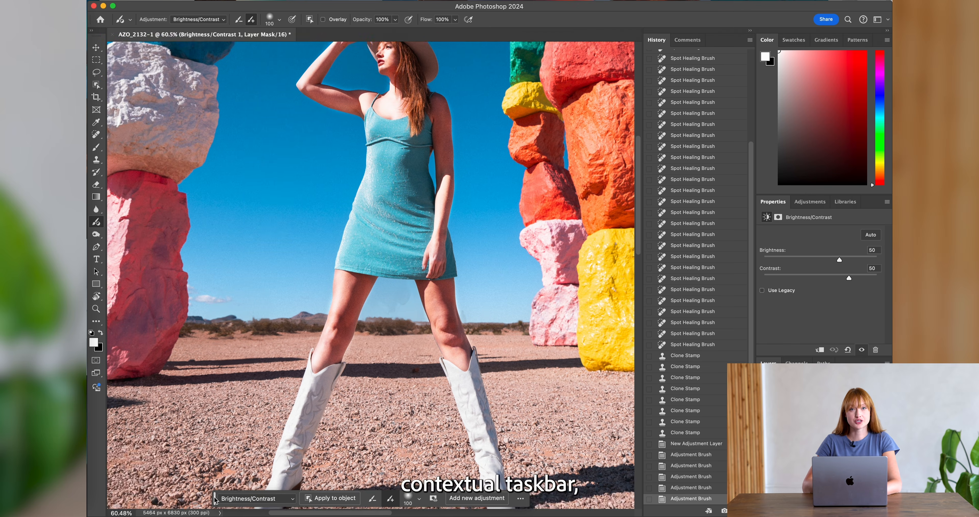
Move the contextual task bar up over the boots and set the painted skin adjustment to Brightness 4 and Contrast 21.
{"action": "left_click_drag", "start_coordinate": [216, 499], "coordinate": [212, 417]}
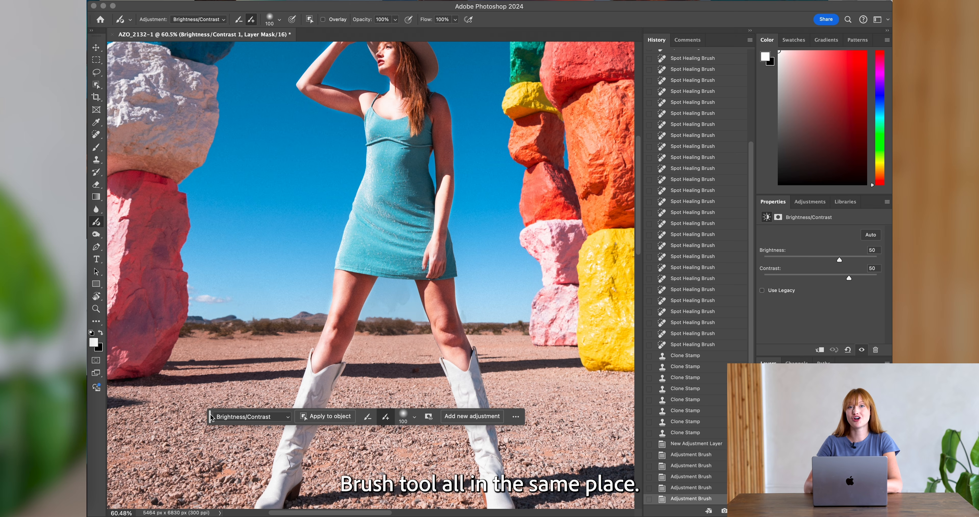
{"action": "left_click", "coordinate": [240, 415]}
{"action": "left_click_drag", "start_coordinate": [839, 260], "coordinate": [821, 259]}
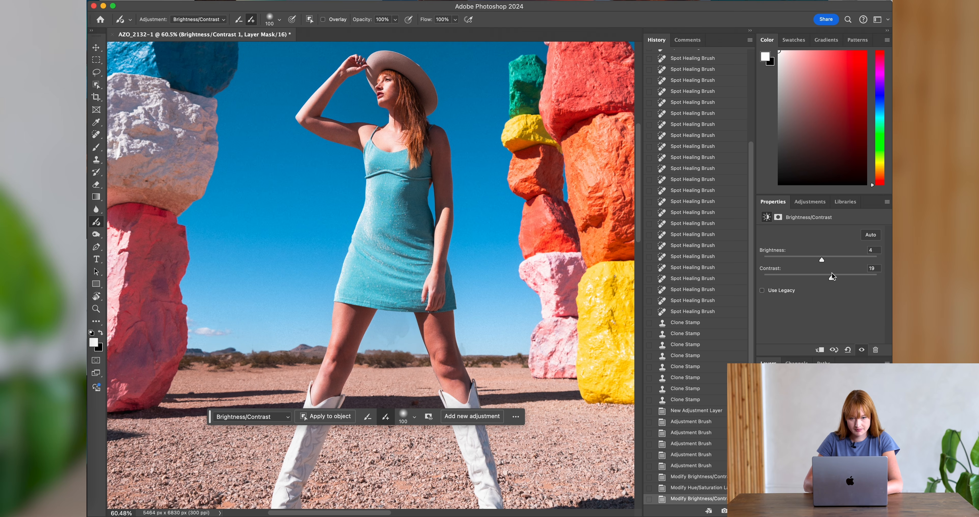
{"action": "left_click_drag", "start_coordinate": [831, 276], "coordinate": [833, 277]}
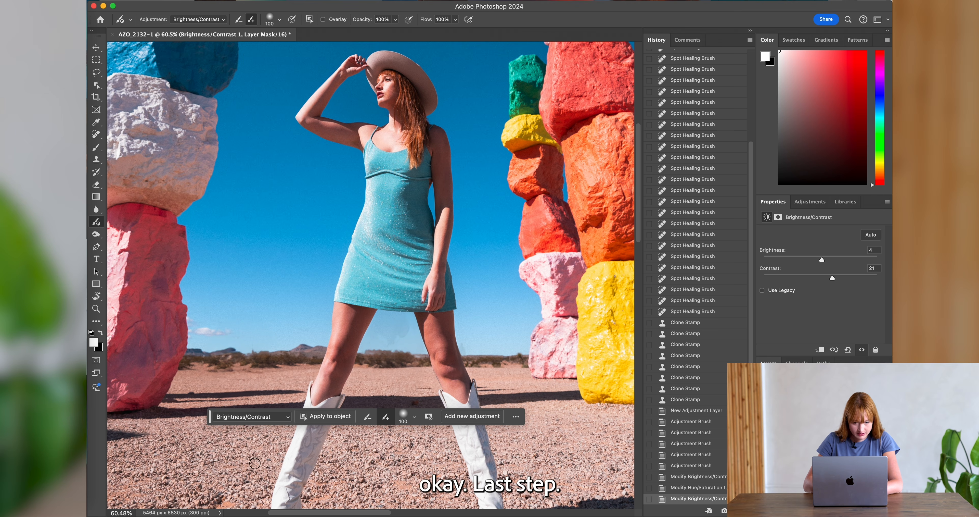
Change the painted skin adjustment's type to Vibrance and slightly increase the vibrance.
{"action": "left_click", "coordinate": [241, 418]}
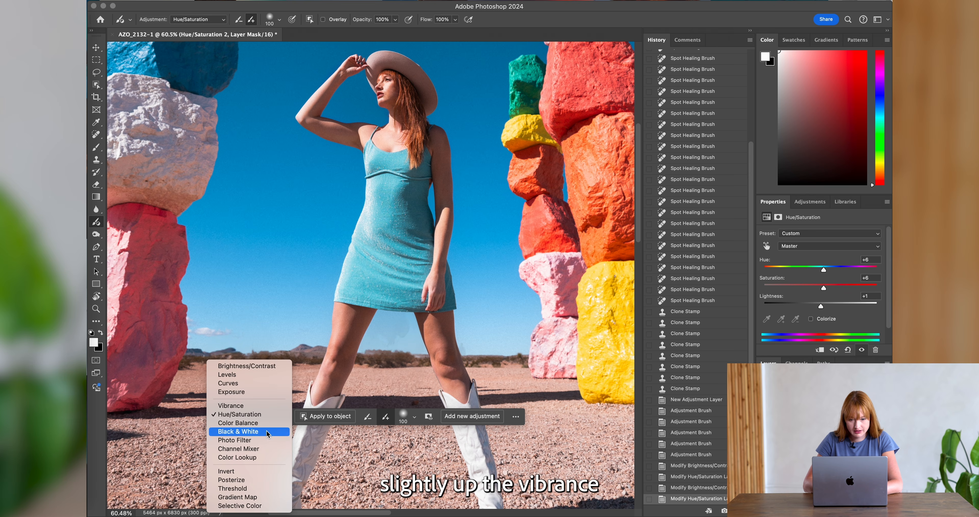
{"action": "left_click", "coordinate": [262, 413]}
{"action": "left_click", "coordinate": [232, 406]}
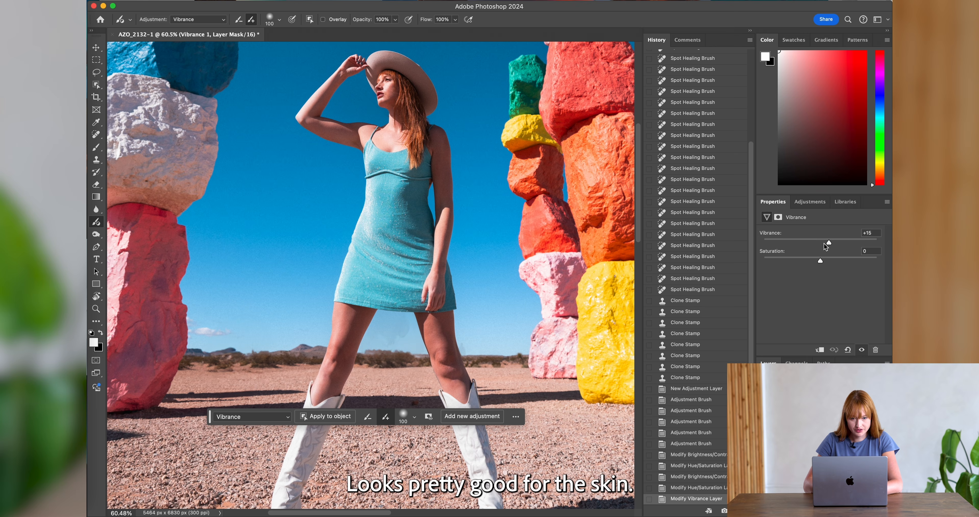
{"action": "left_click_drag", "start_coordinate": [831, 243], "coordinate": [836, 242]}
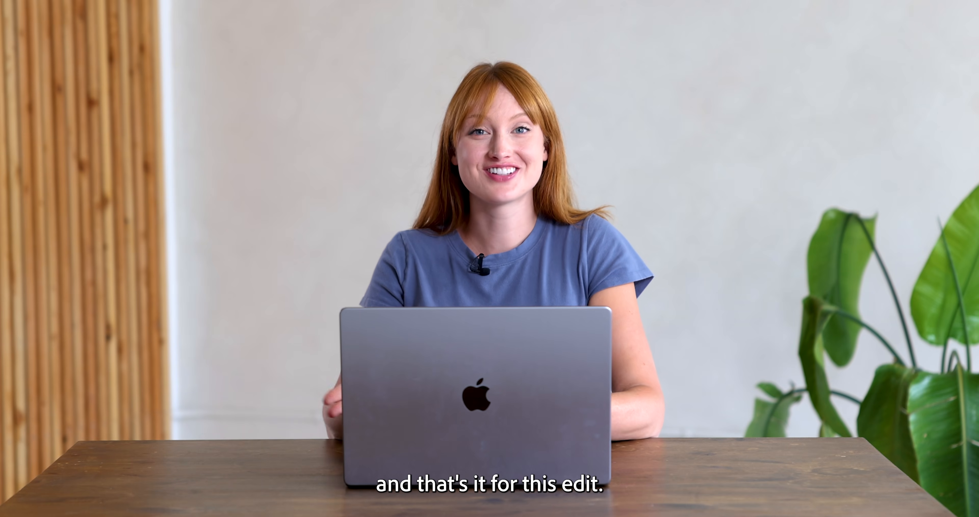